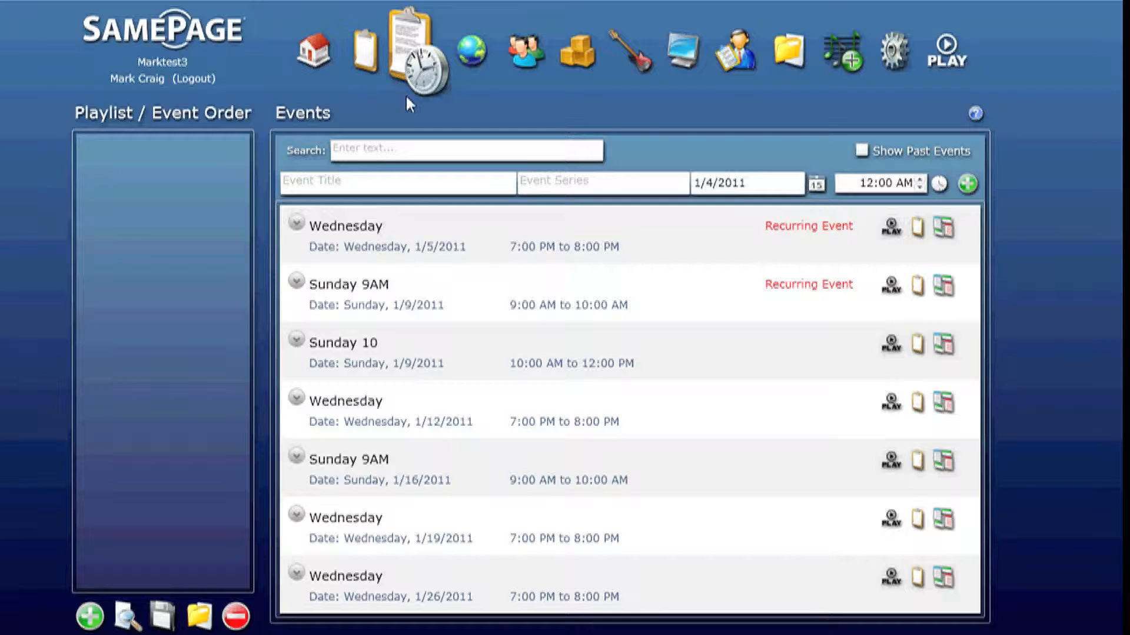
- Expand the Sunday 10 event on 1/9/2011, review its details and editing options, and collapse it again
left_click(401, 236)
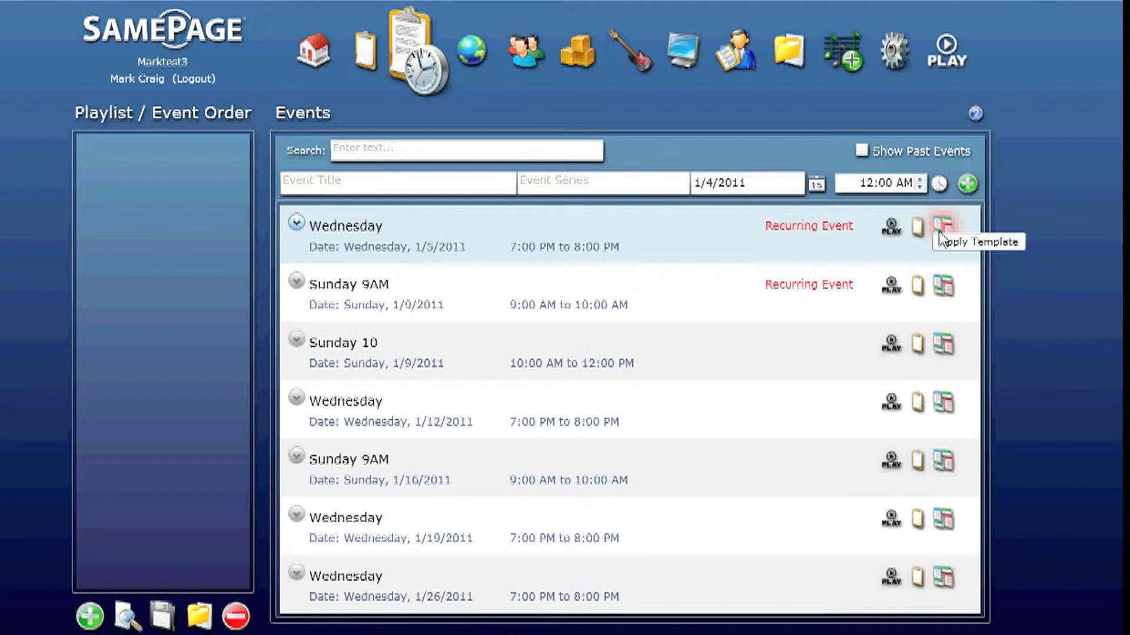
left_click(297, 340)
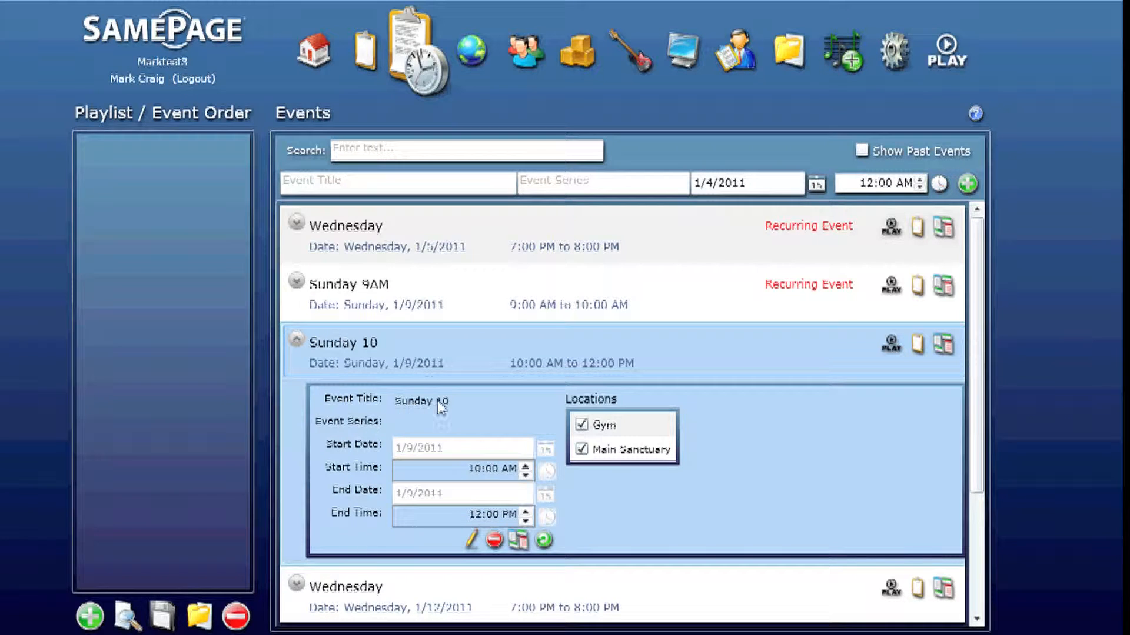
left_click(587, 449)
left_click(473, 541)
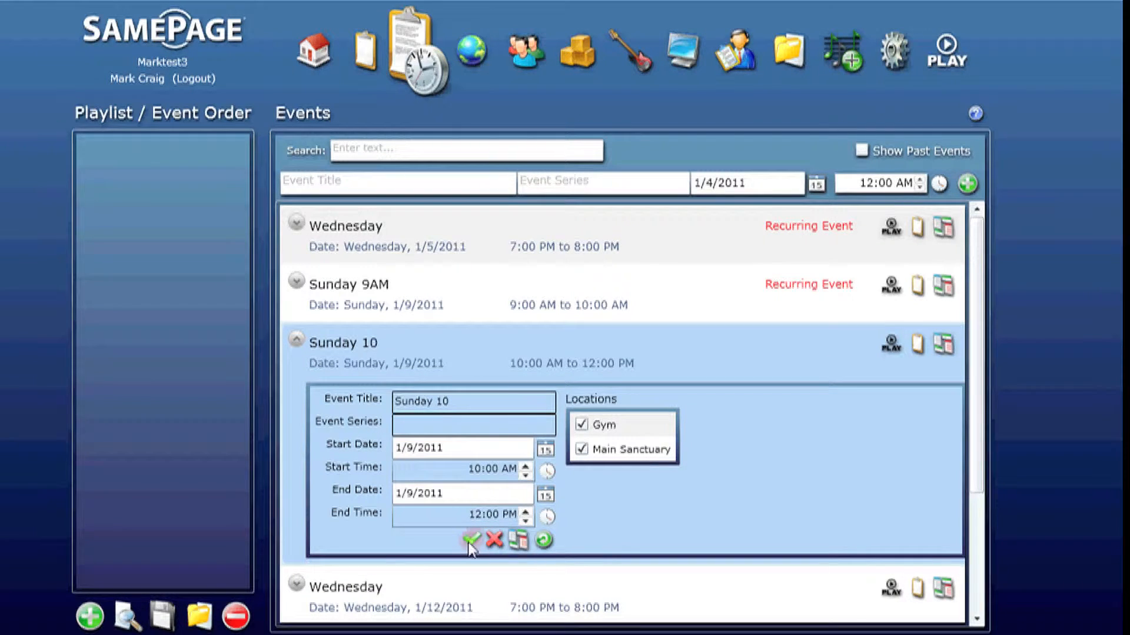
left_click(471, 542)
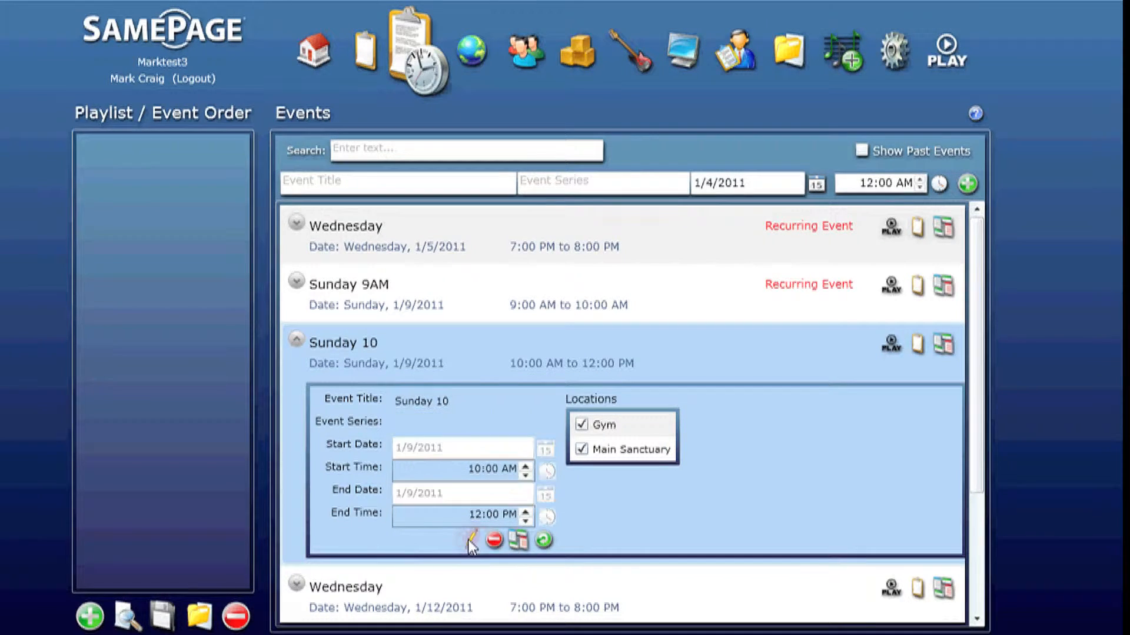
left_click(518, 540)
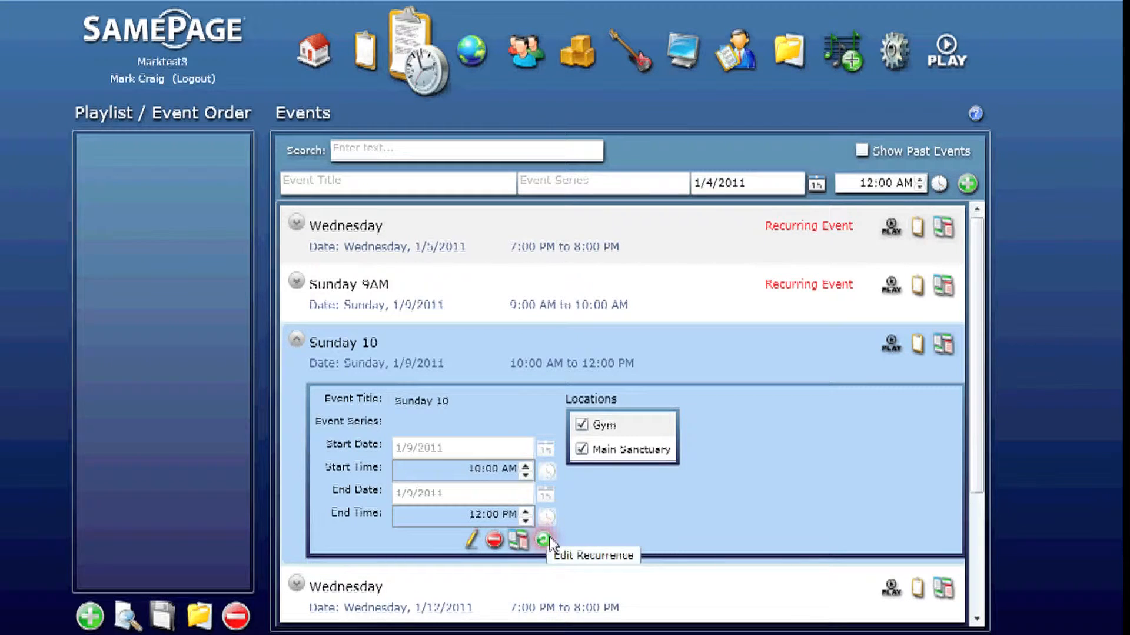
left_click(297, 340)
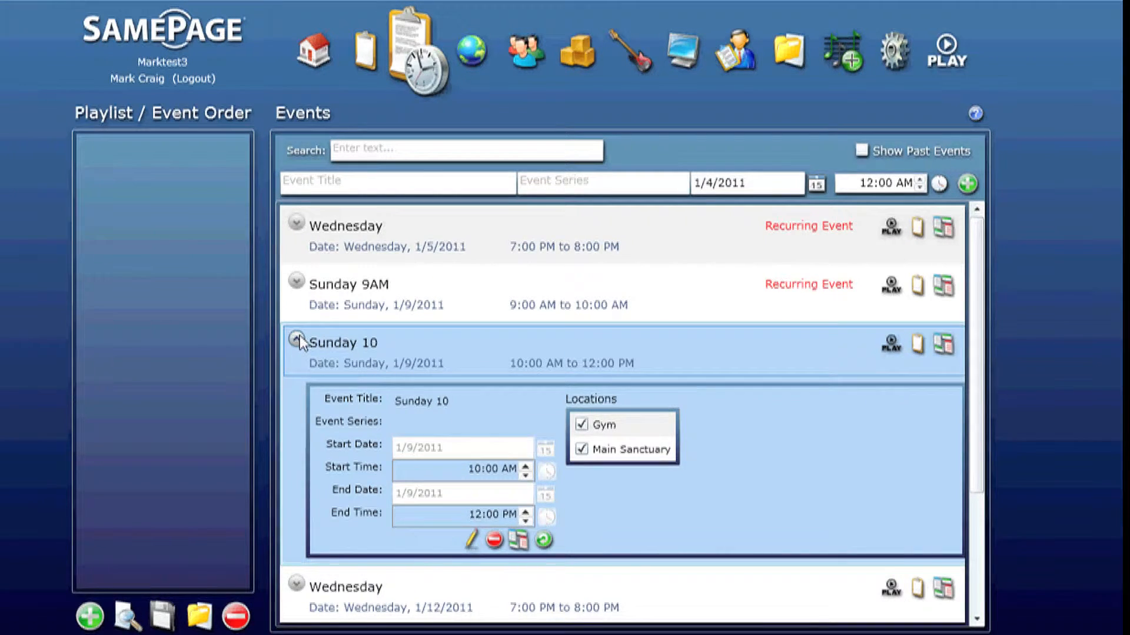
- Enter "Friday night" as the title of a new event
left_click(376, 181)
type("Frid")
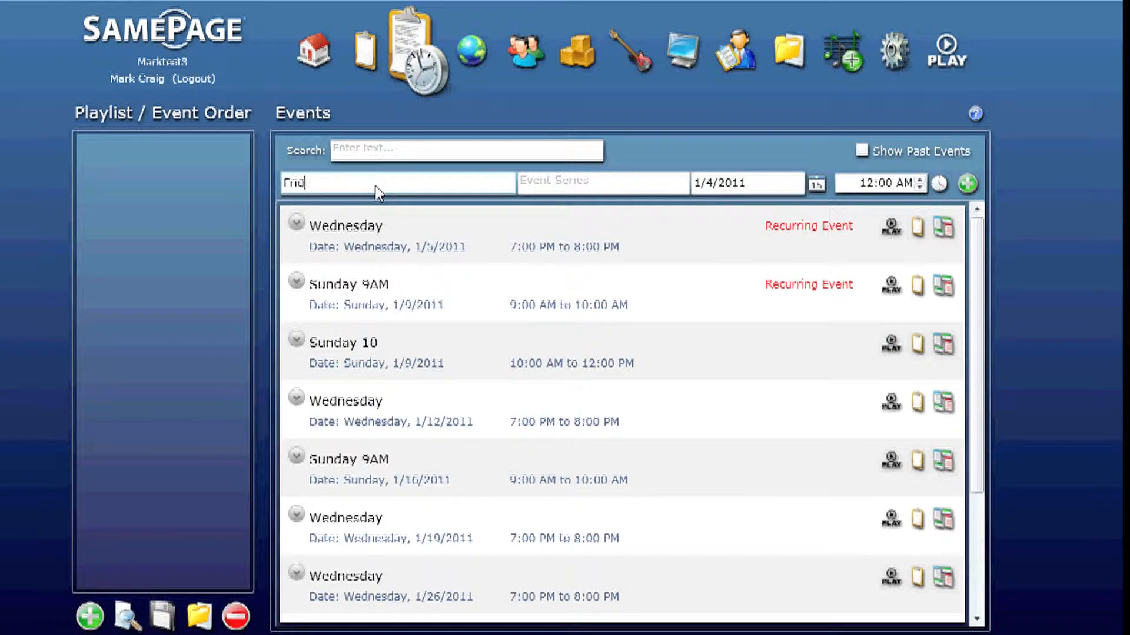
type("ay nighht")
key("BackSpace")
key("BackSpace")
type("t")
- Set the new event's date to 1/7/2011 and its start time to 7:00 PM, and add it to the events
left_click(817, 184)
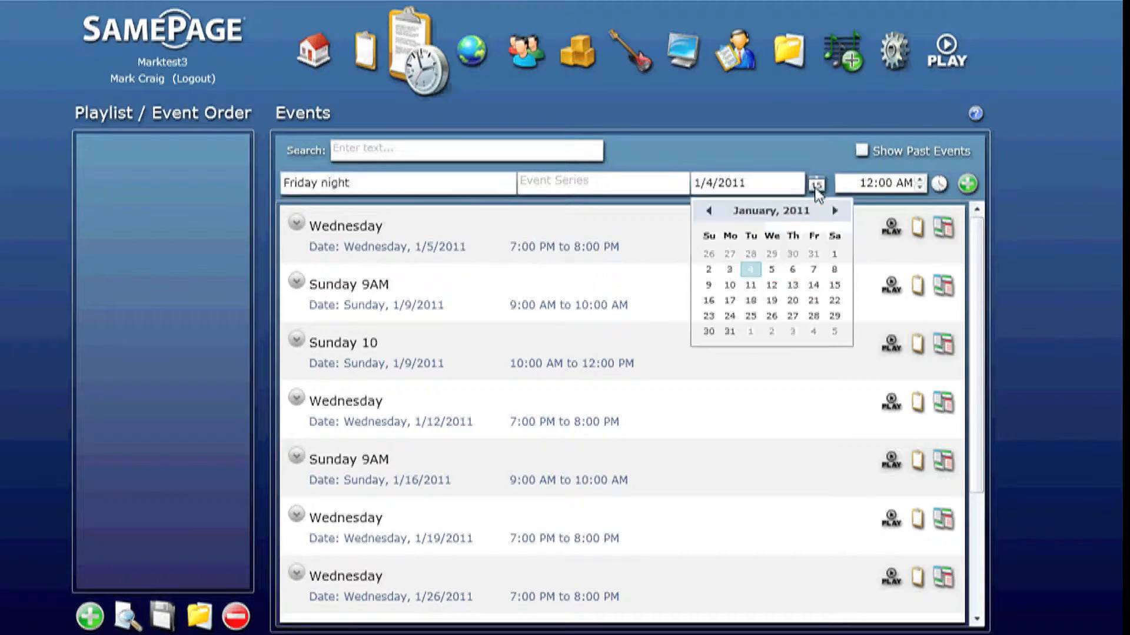
left_click(814, 270)
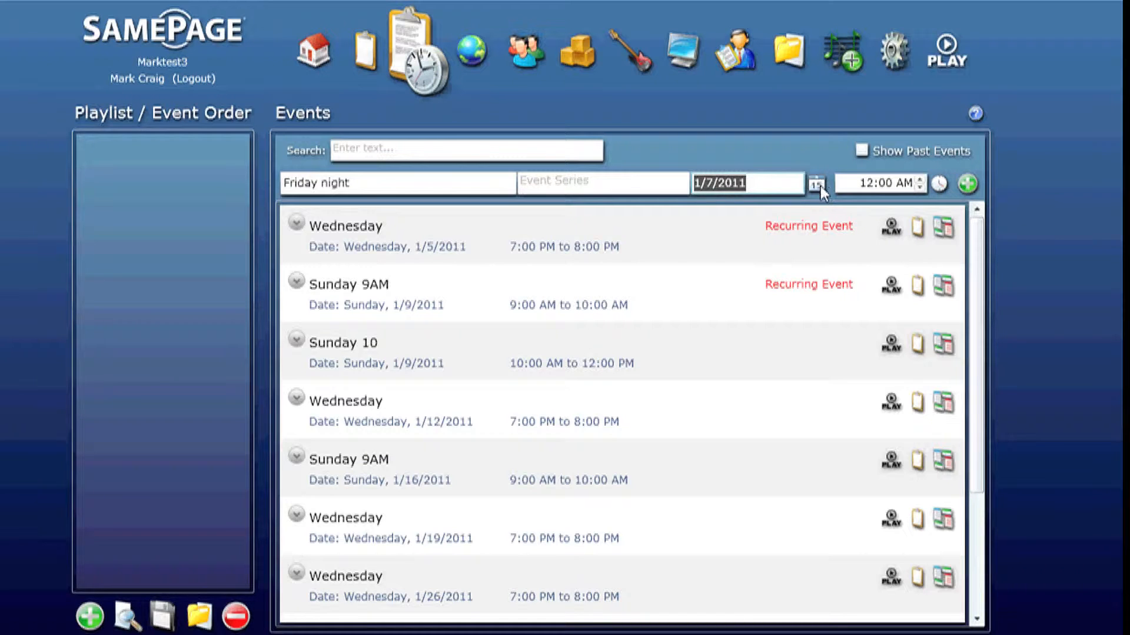
left_click(939, 185)
left_click_drag(940, 223, 945, 280)
left_click(898, 229)
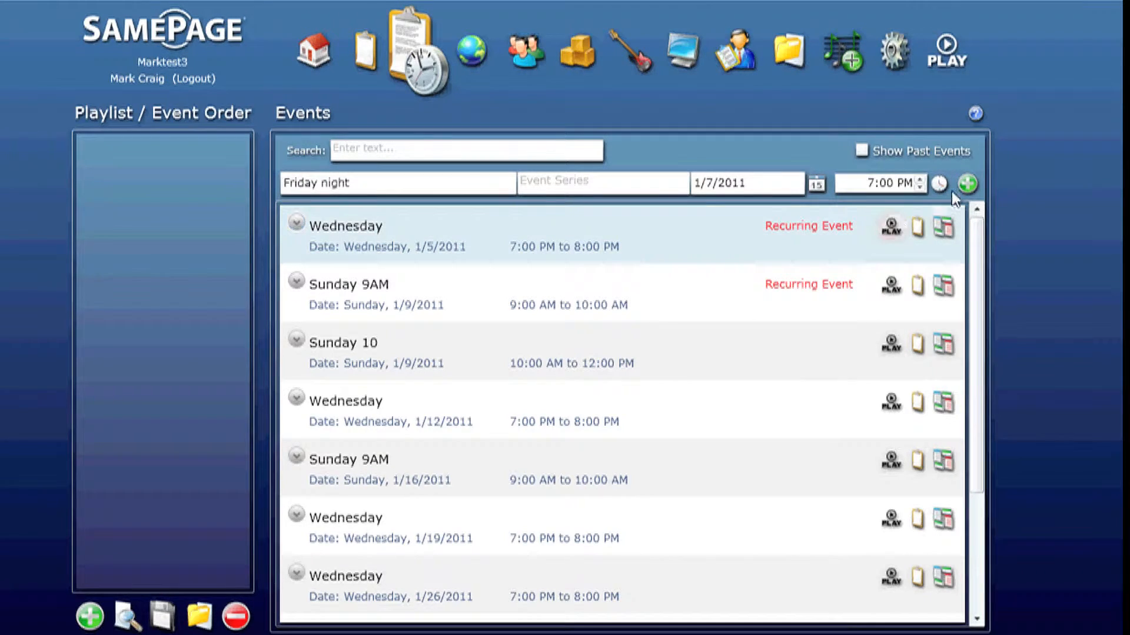
left_click(966, 183)
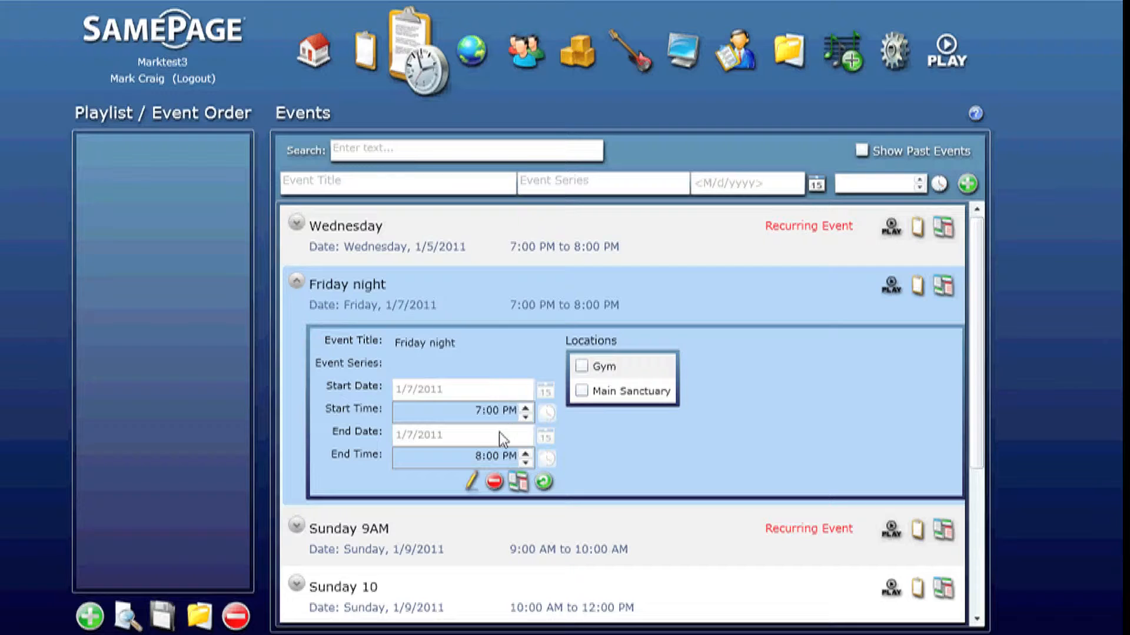
- Change the Friday night event's end time to 8:30 PM and save the edit
left_click(472, 482)
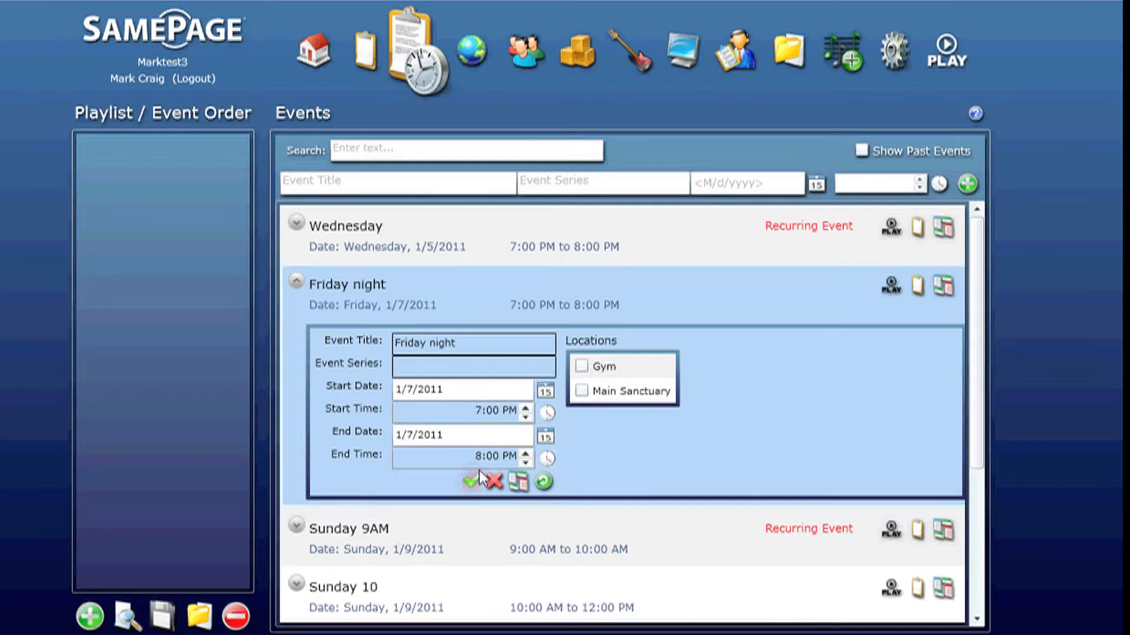
left_click(553, 461)
left_click(434, 502)
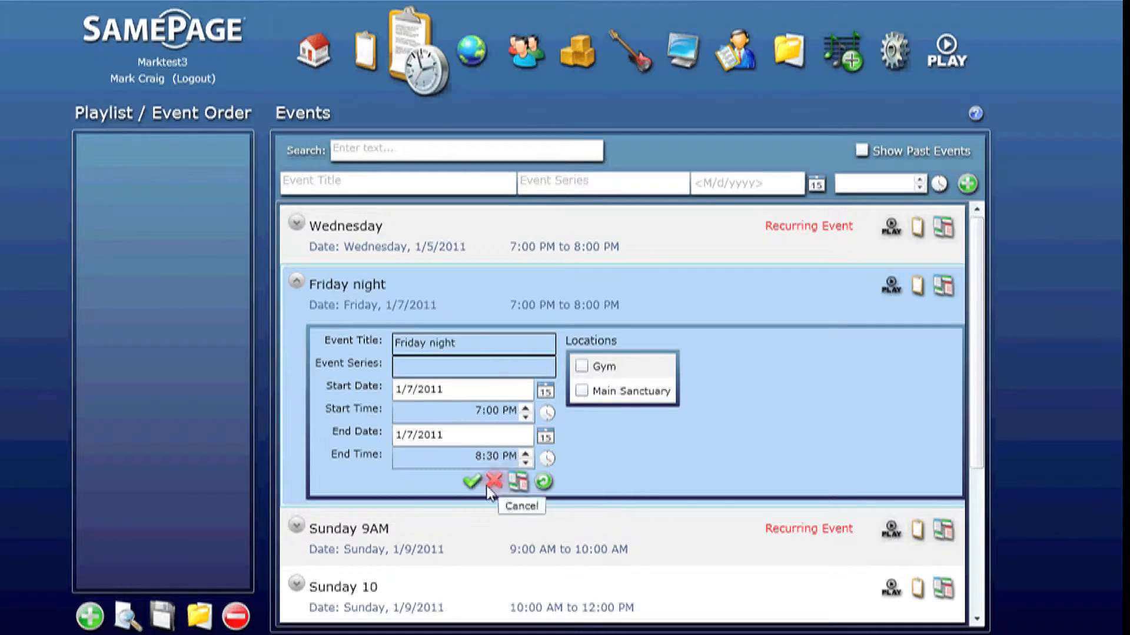
left_click(471, 482)
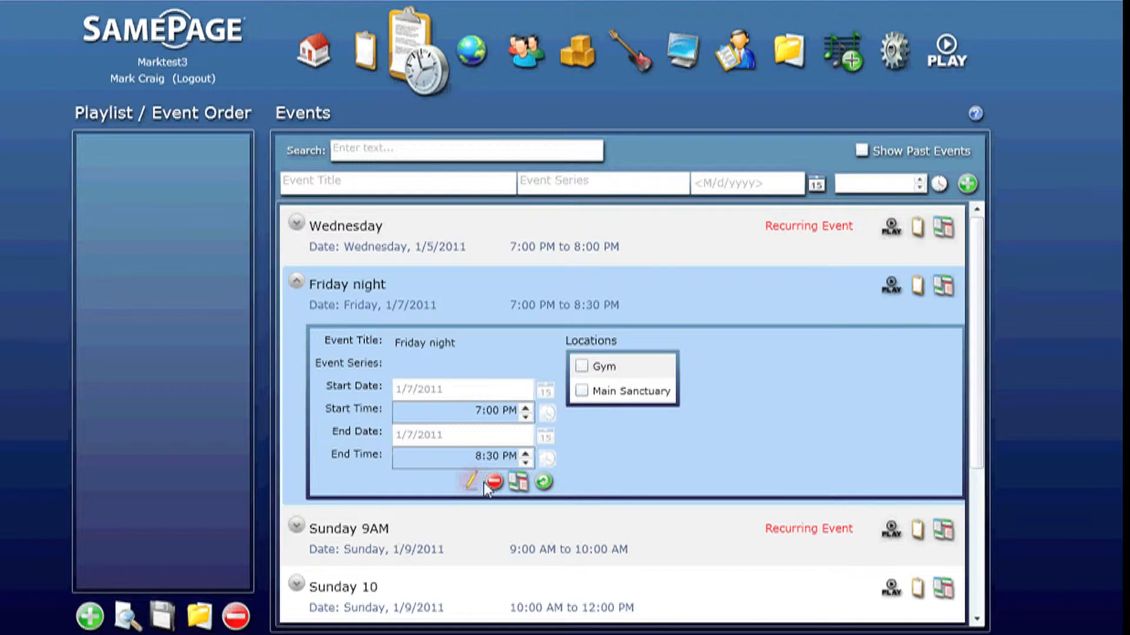
- Set the Friday night event's recurrence to Weekly on Friday
left_click(544, 482)
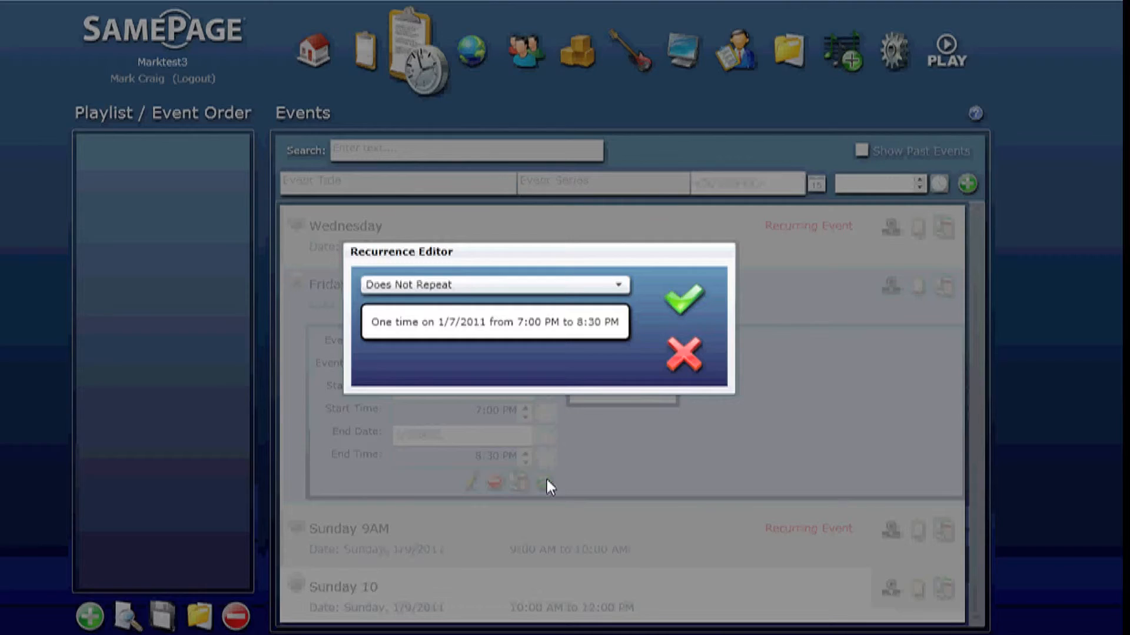
left_click(579, 285)
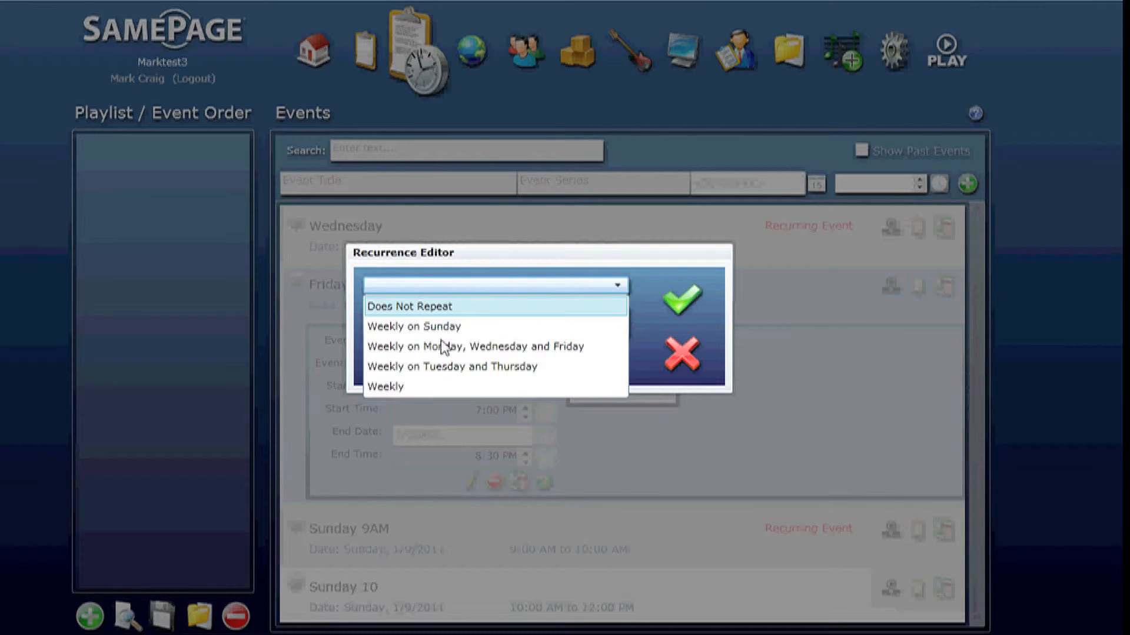
left_click(398, 387)
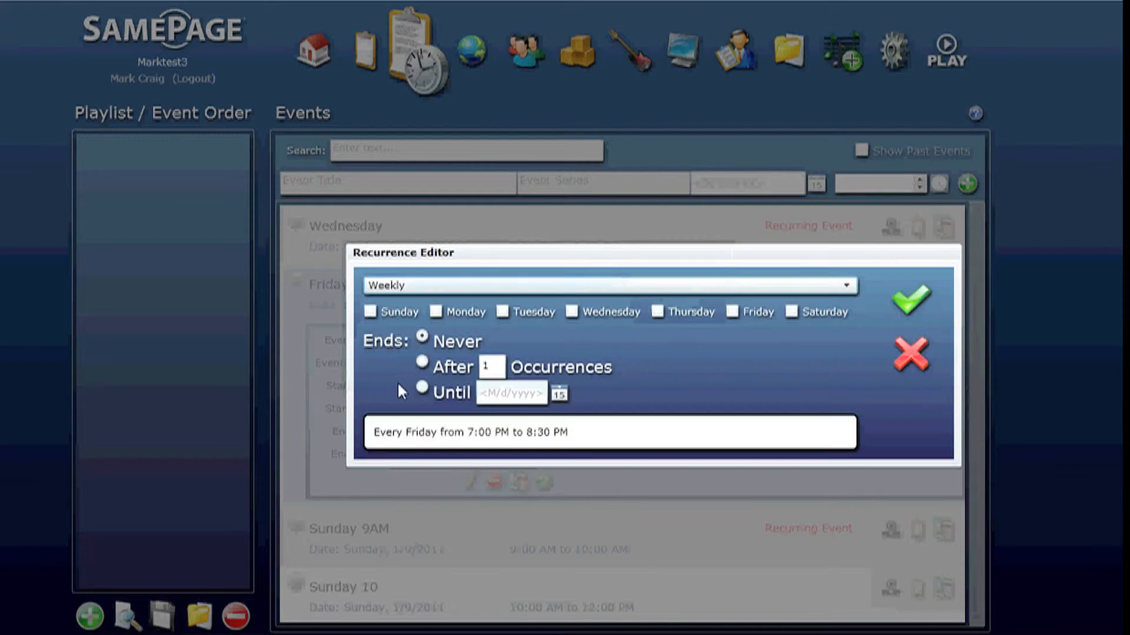
left_click(732, 312)
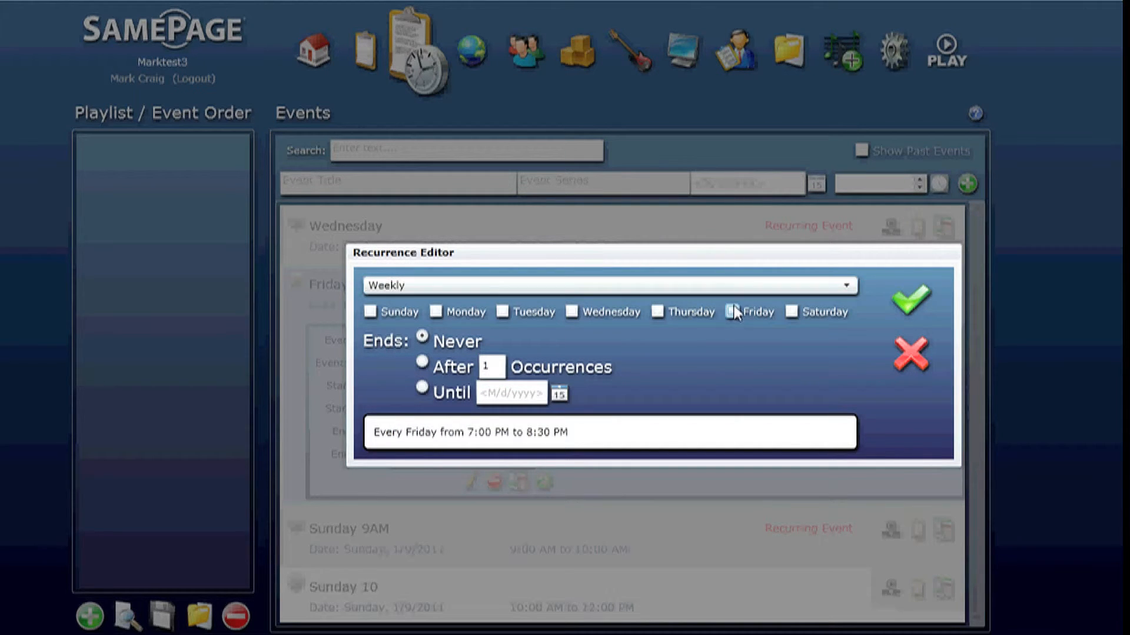
- End the weekly recurrence after 10 occurrences, apply it, and collapse the Friday night event's details
left_click(423, 362)
left_click(493, 370)
type("19")
key("BackSpace")
type("0")
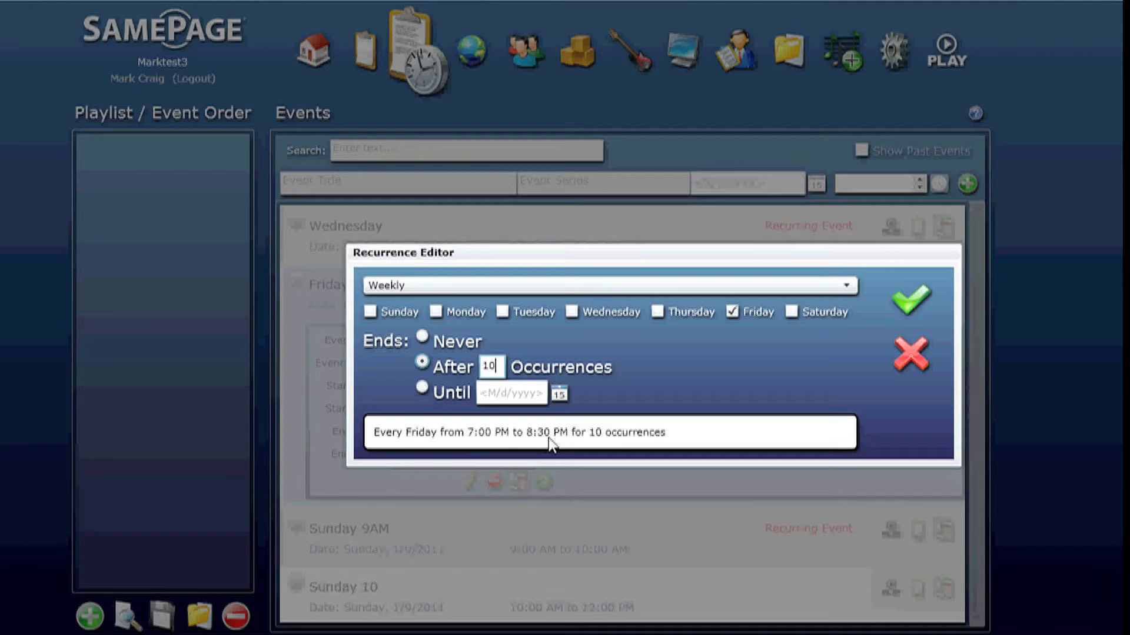
left_click(909, 300)
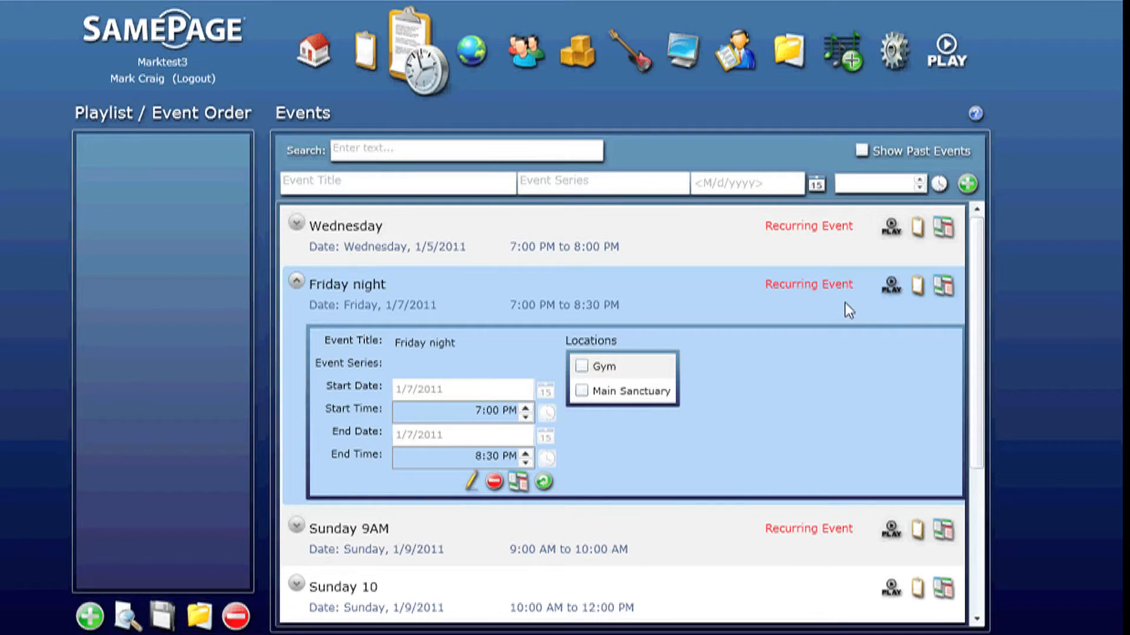
left_click(297, 281)
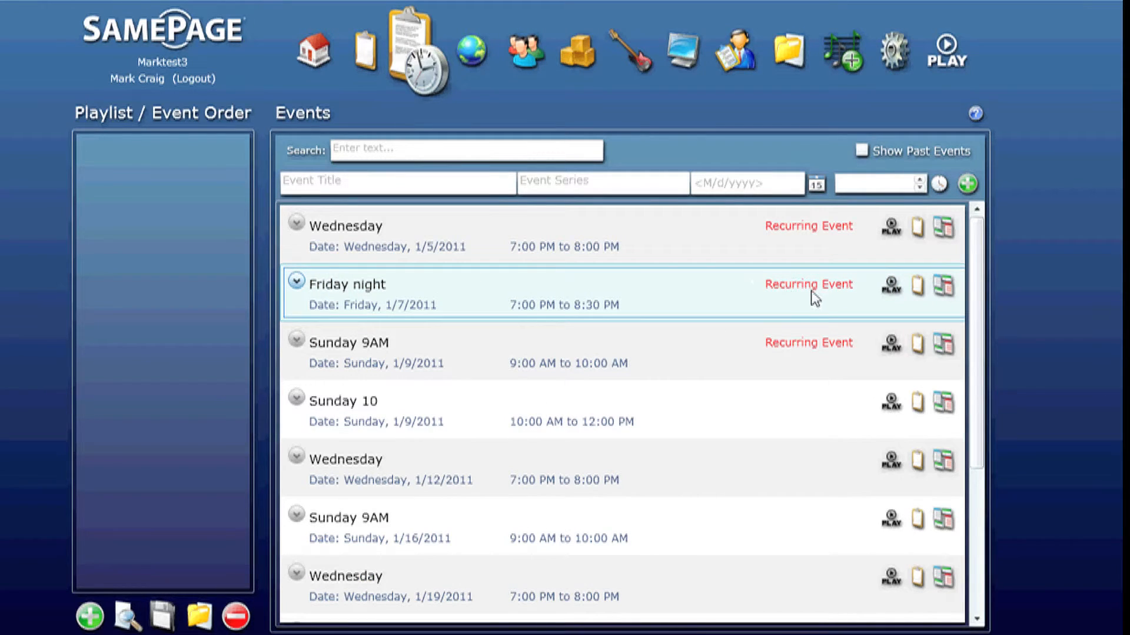
- Open the enlarged January 2011 calendar on the Home page and check the Friday night events
left_click(314, 50)
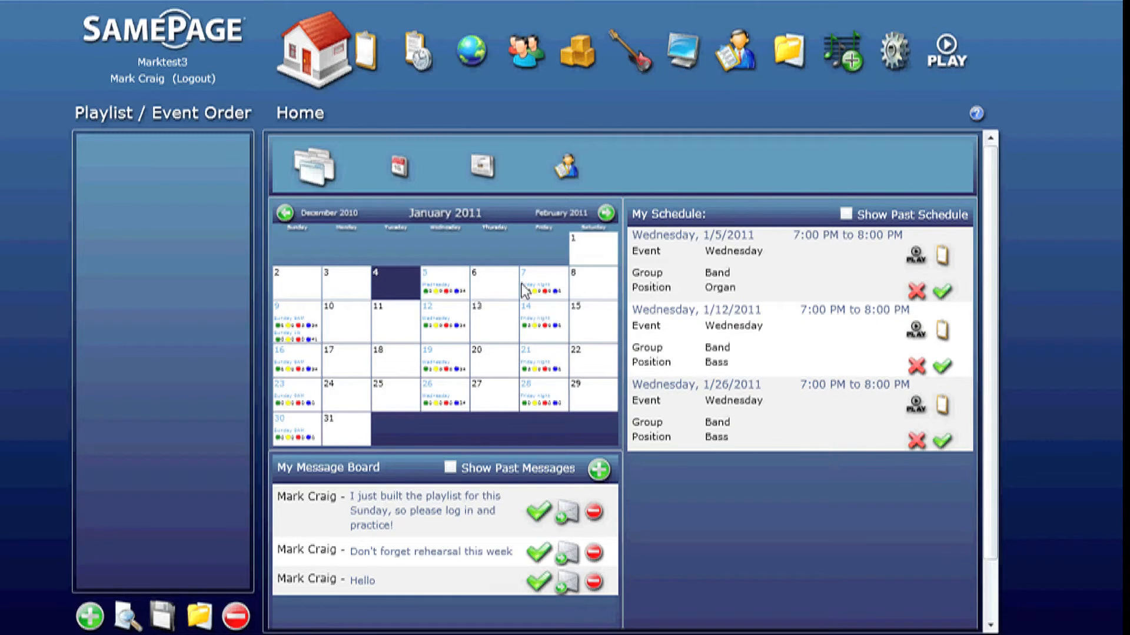
left_click(518, 208)
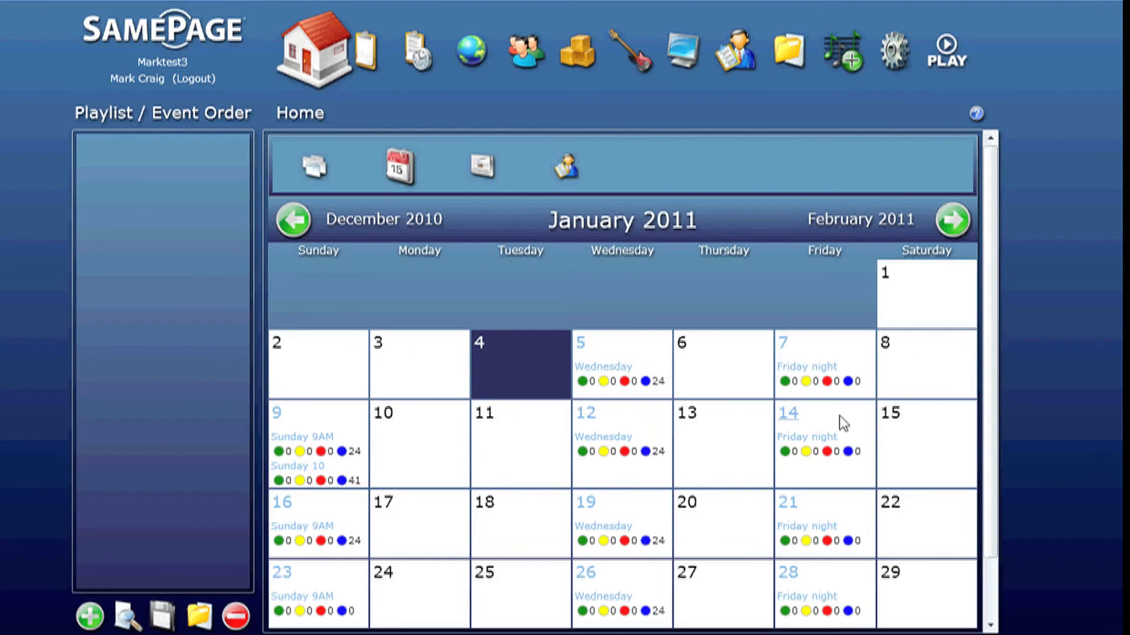
scroll(844, 378, "down", 1)
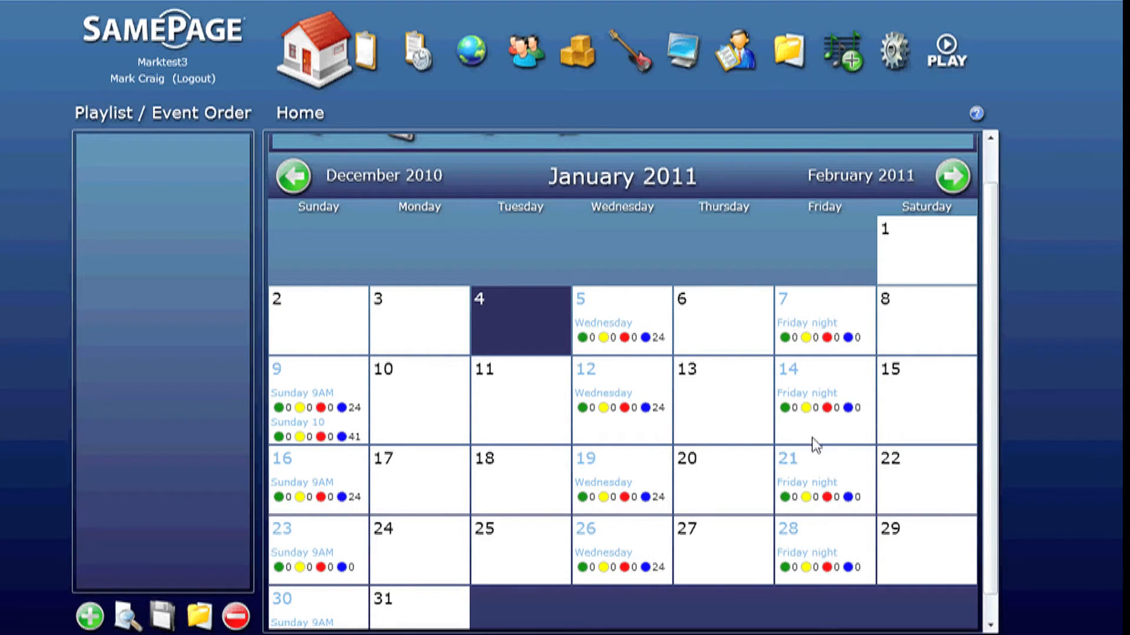
left_click(812, 330)
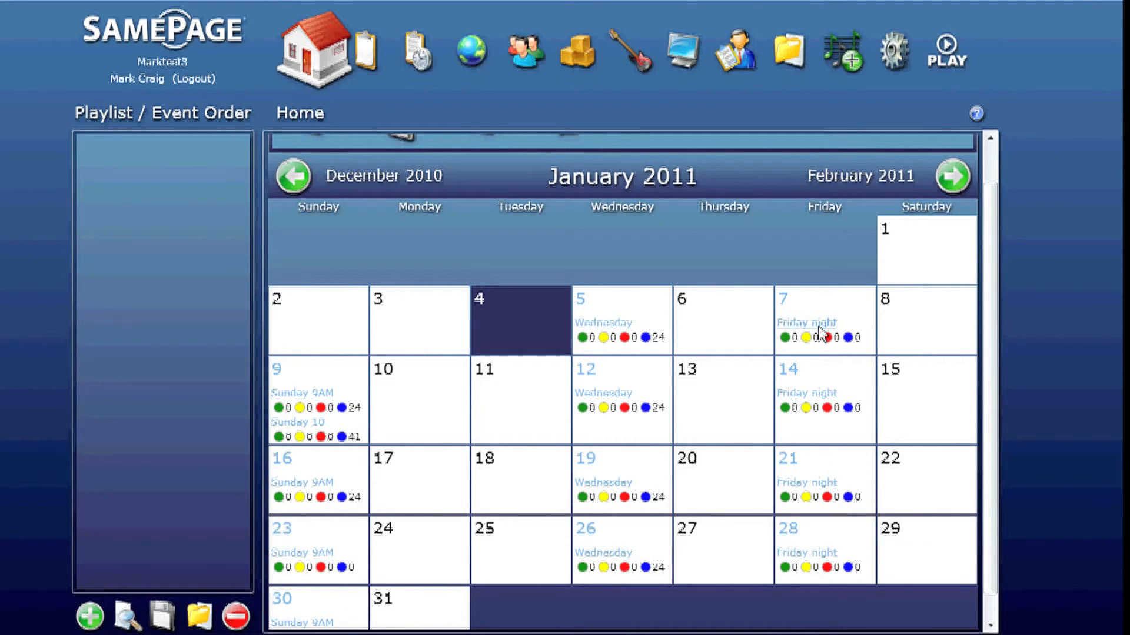